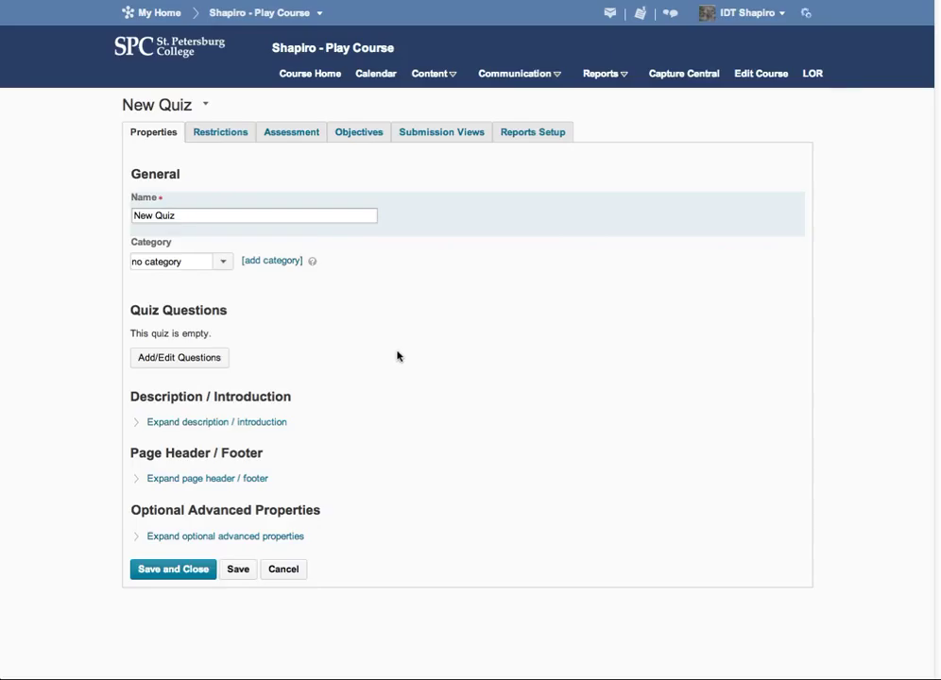
- Expand the quiz description/introduction area, switching Description on and then back off
left_click(216, 421)
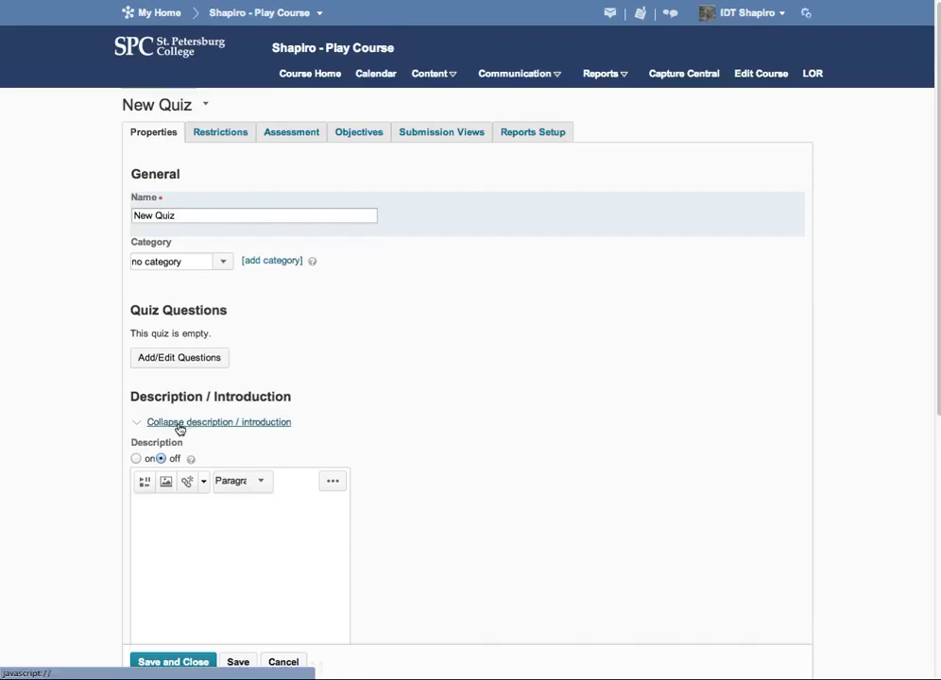
scroll(169, 496, "down", 2)
left_click(137, 387)
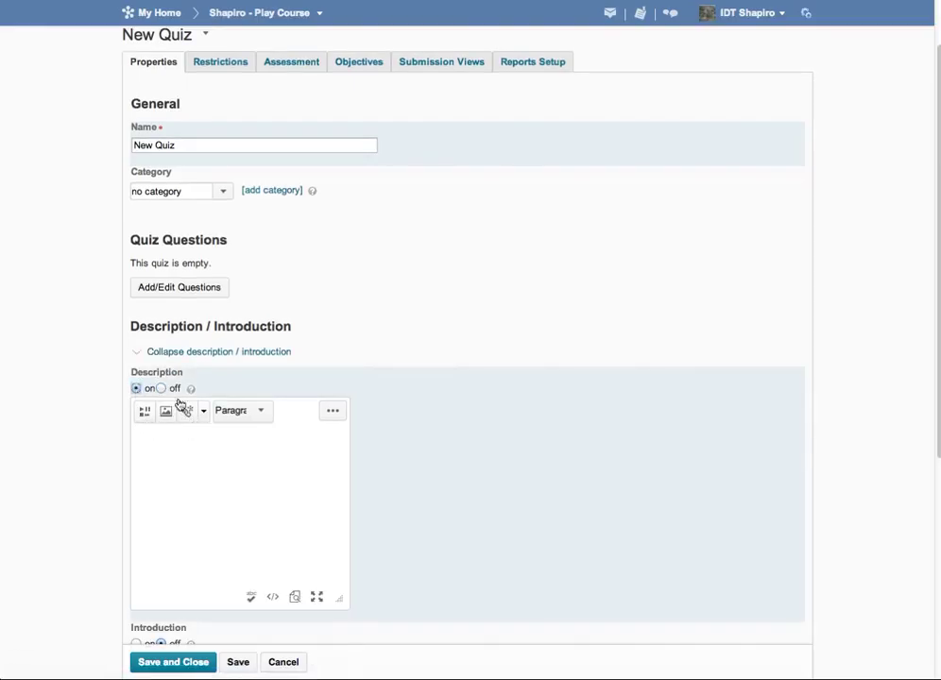
left_click(161, 388)
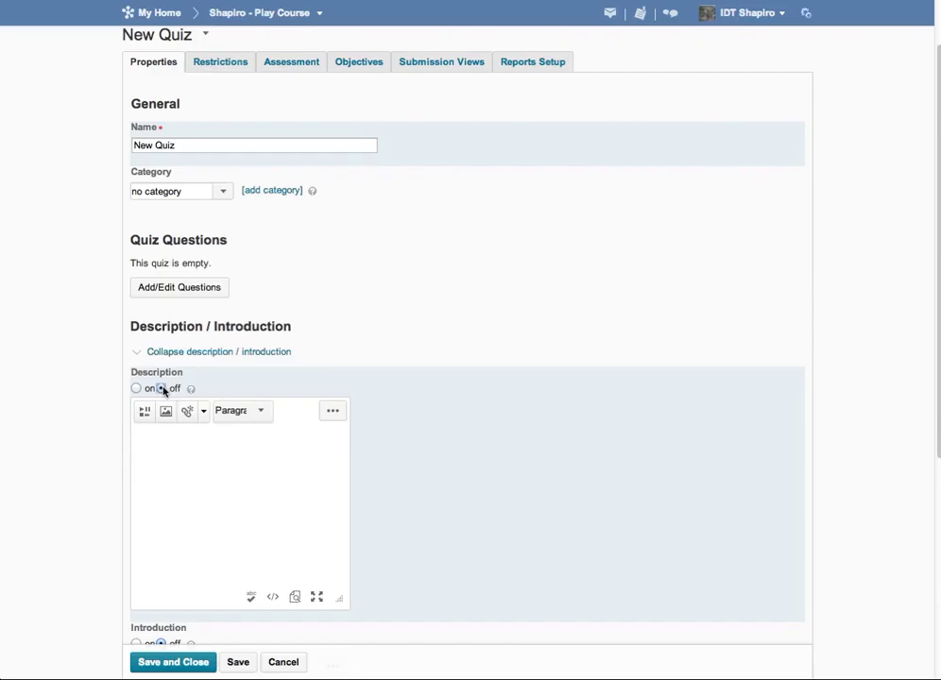
- Add a new section to New Quiz from the question editor
left_click(180, 288)
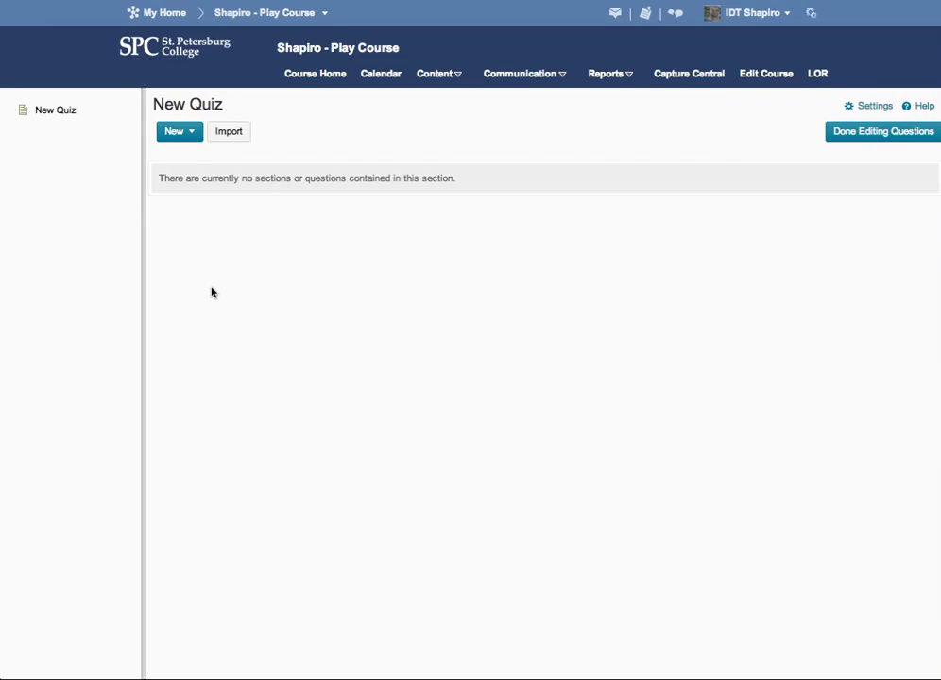
left_click(197, 135)
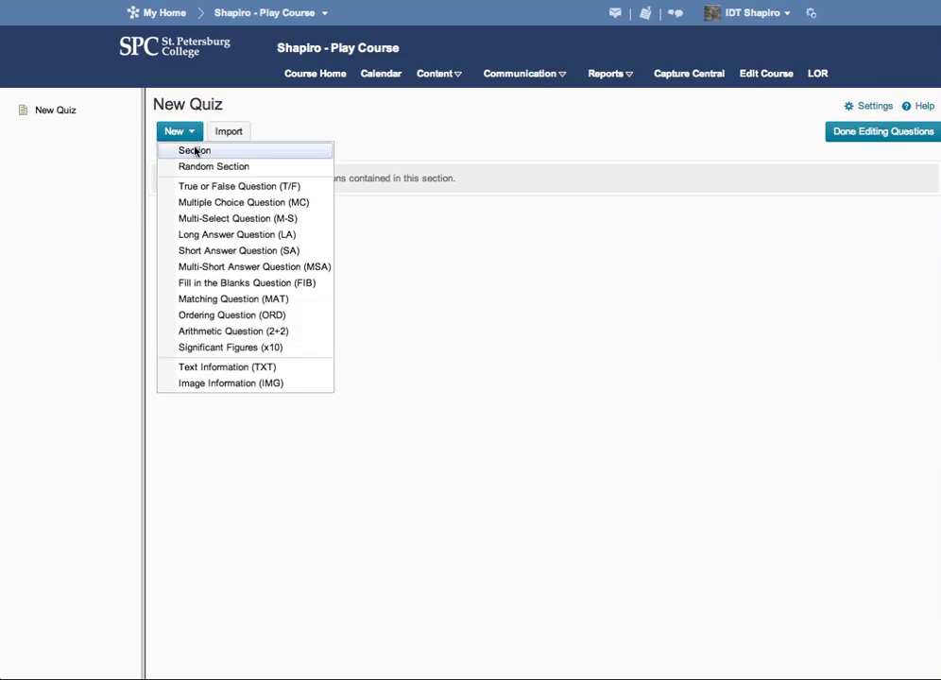
left_click(195, 151)
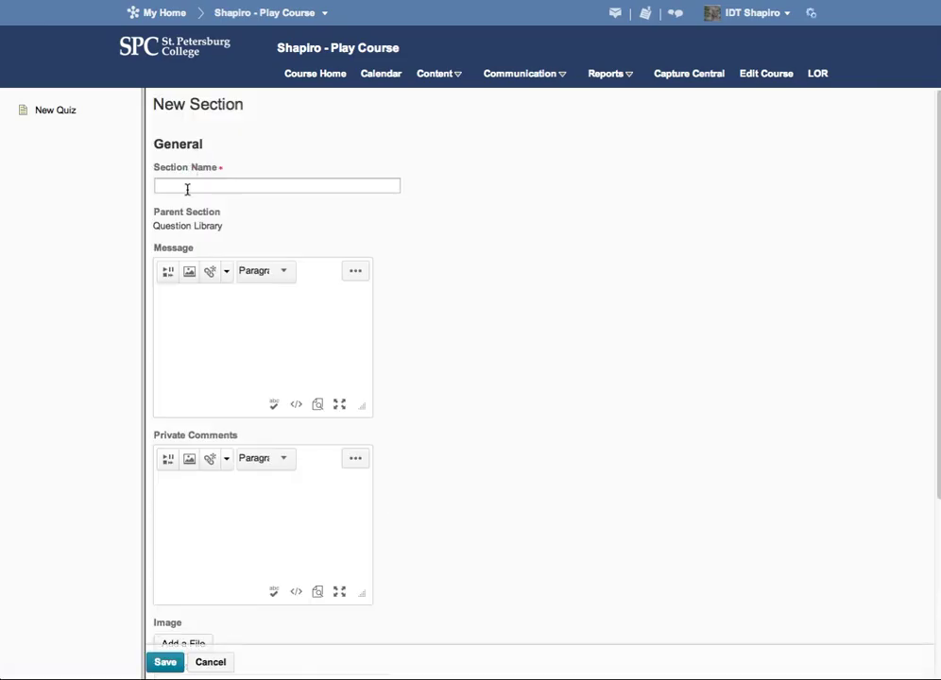
- Name the section 'Files Needed' and begin the message 'Please click on the links and download the files:'
left_click(188, 189)
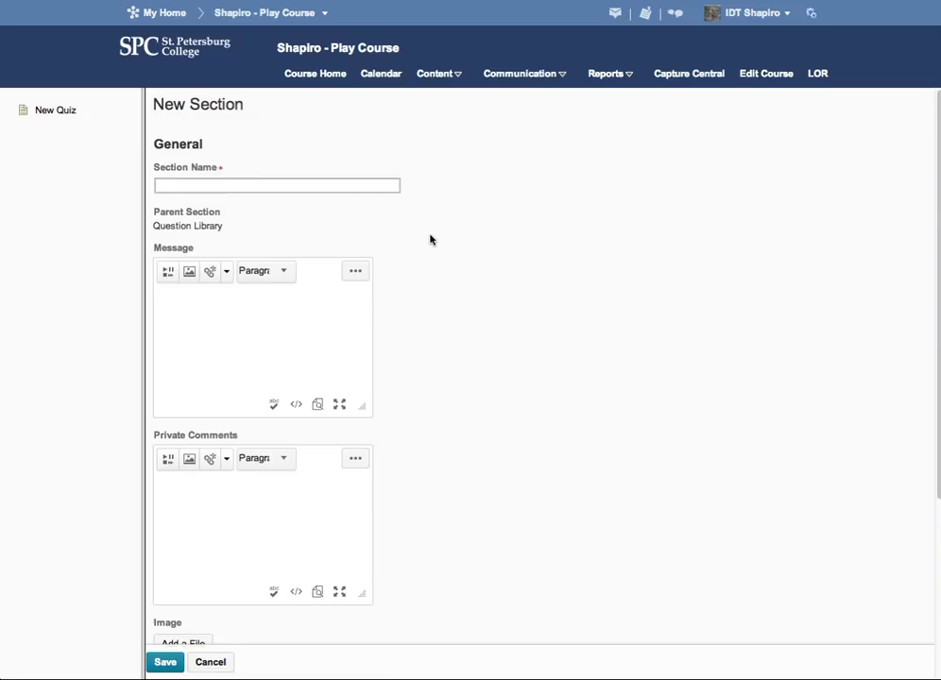
type("Wo")
key("BackSpace")
key("BackSpace")
type("Files Needed")
left_click(199, 305)
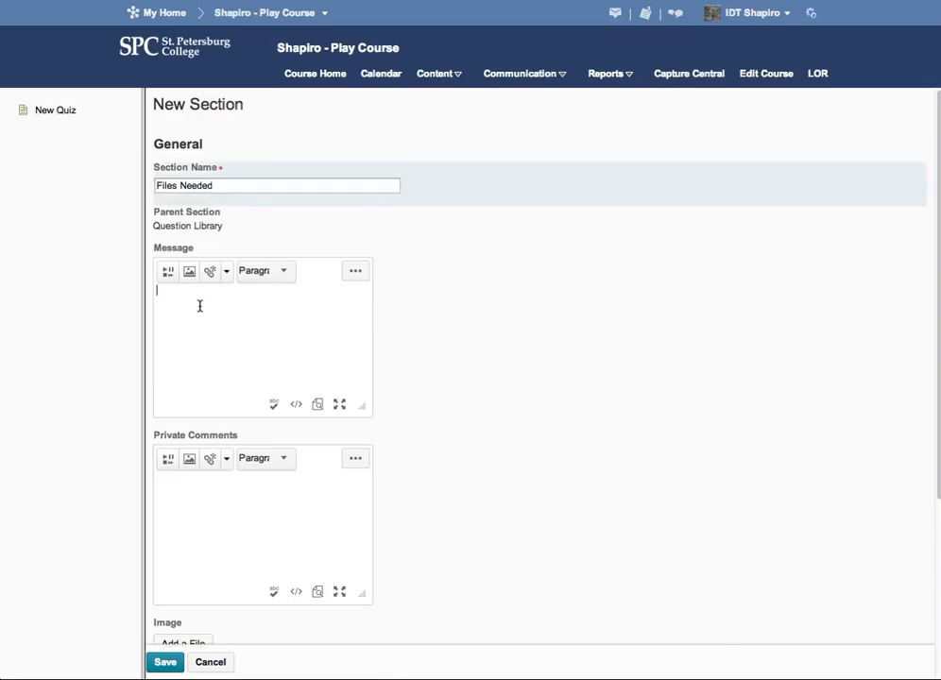
type("Please click on the links and download the files:")
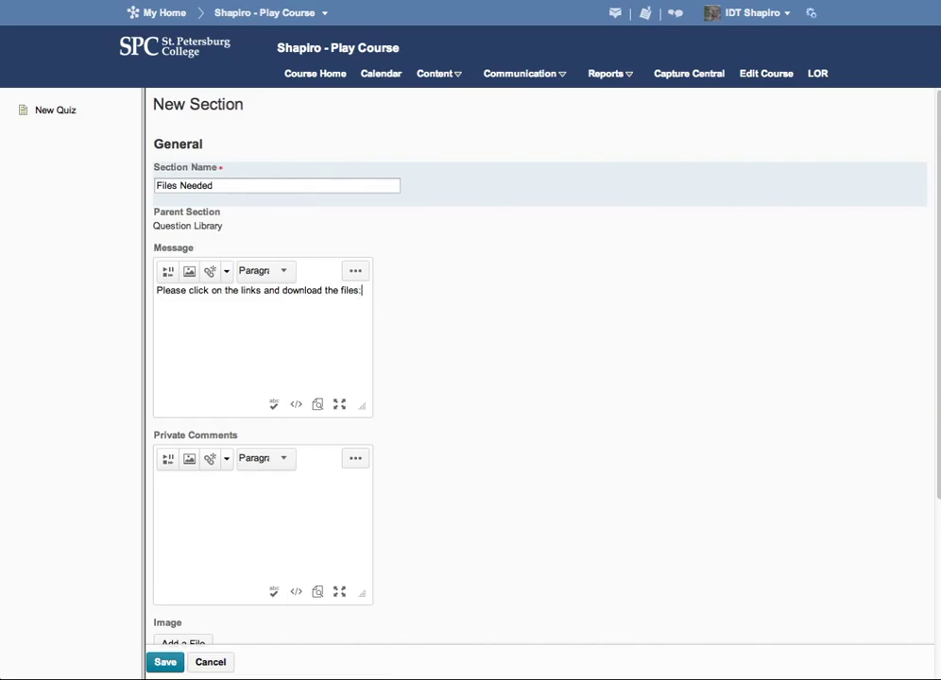
- Upload Bias MOOC Script Revised Last.docx as a new course file and insert it as a message quicklink
left_click(211, 272)
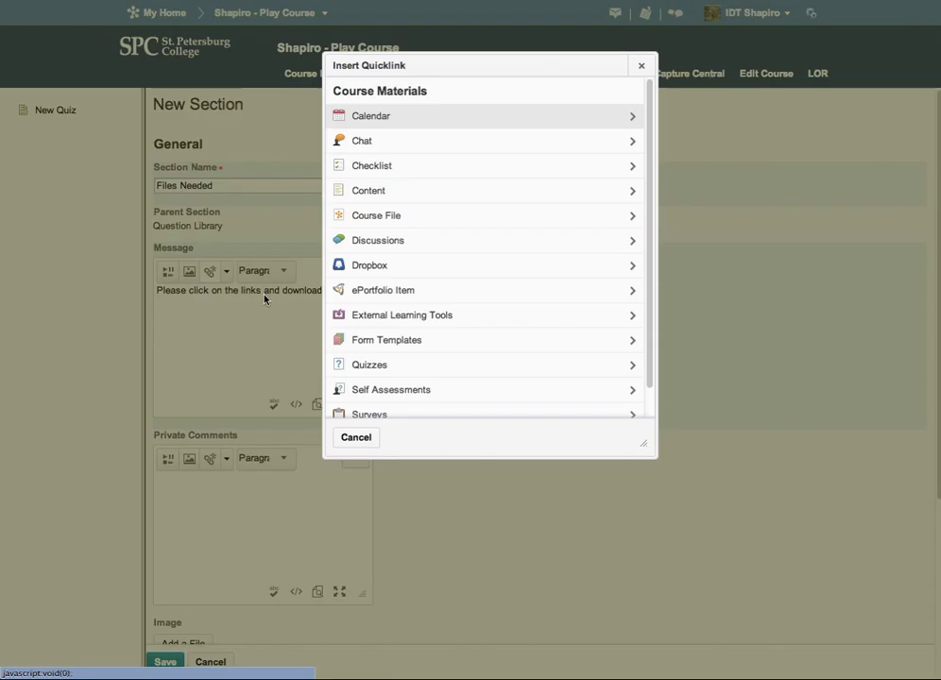
left_click(418, 190)
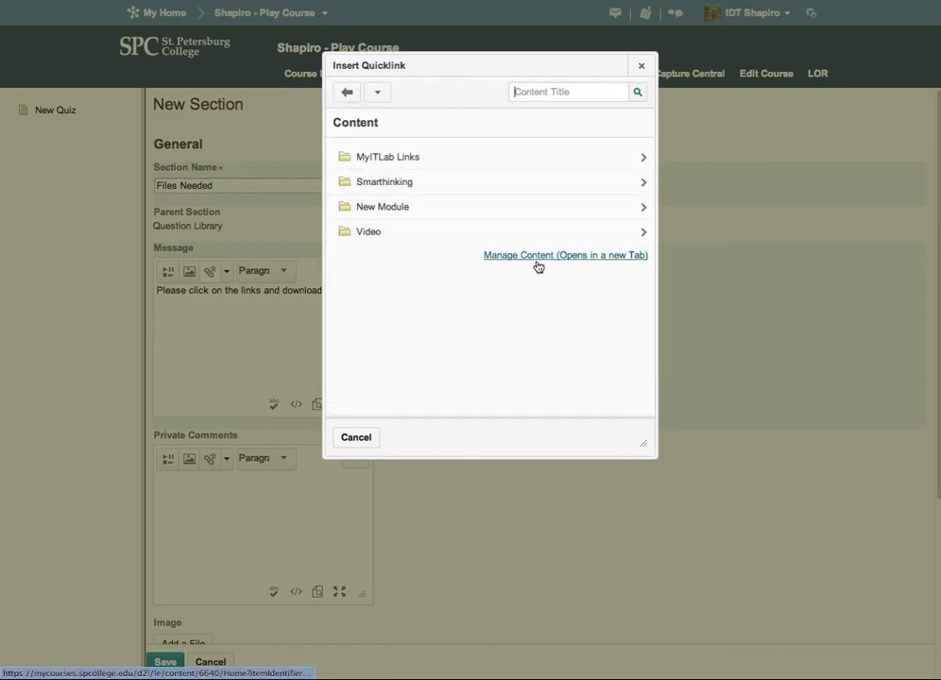
left_click(347, 92)
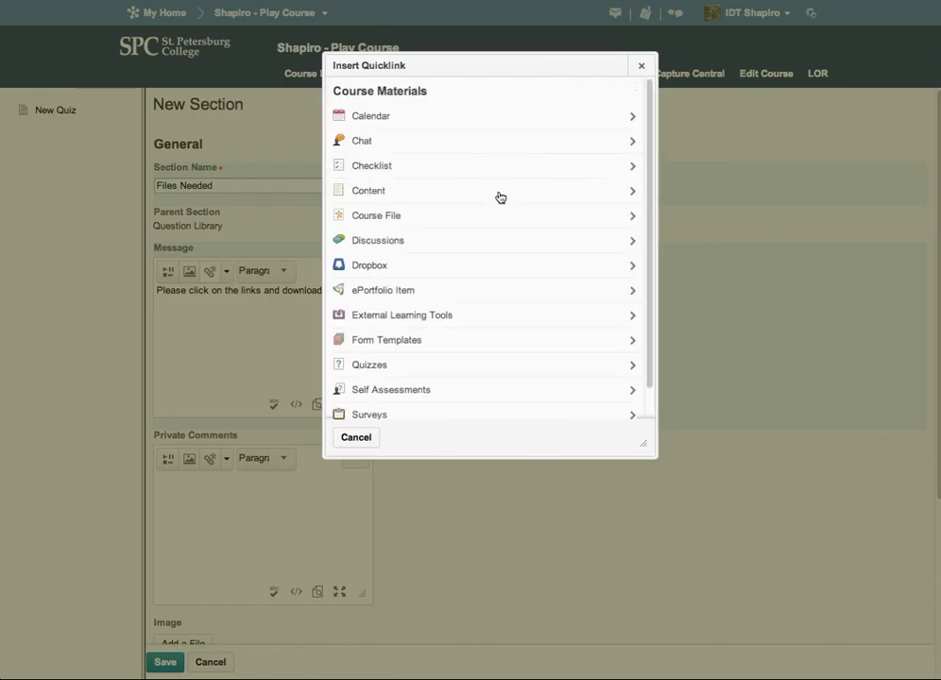
left_click(394, 217)
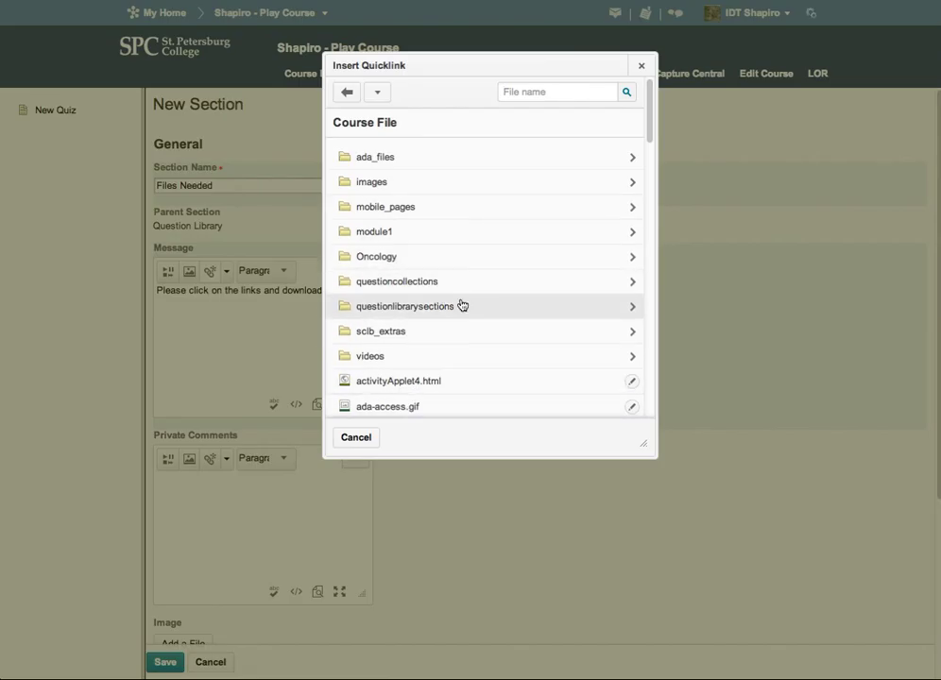
left_click_drag(648, 126, 650, 420)
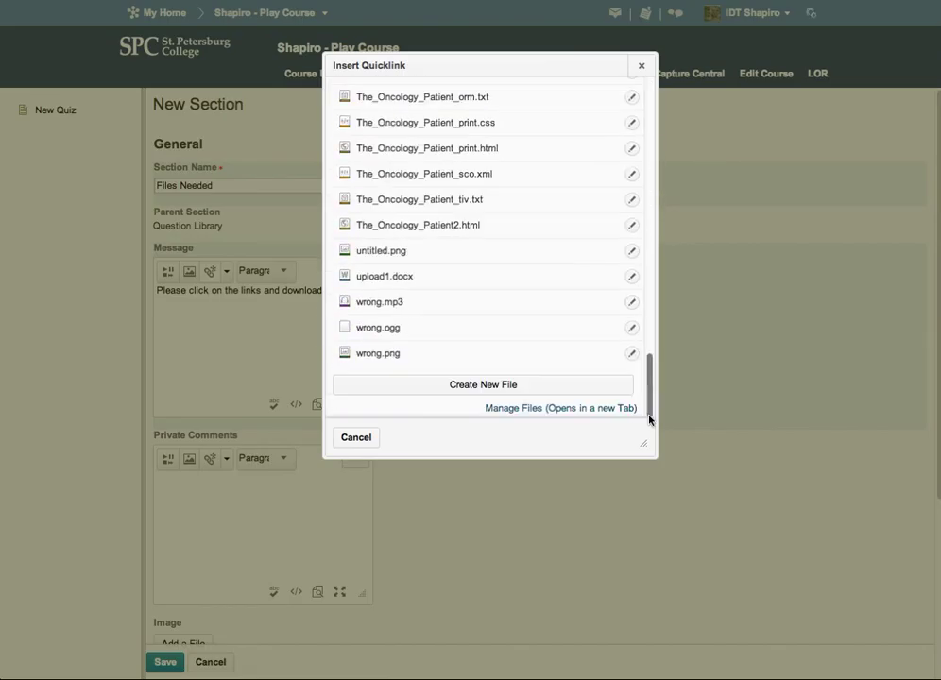
left_click(471, 385)
left_click(376, 194)
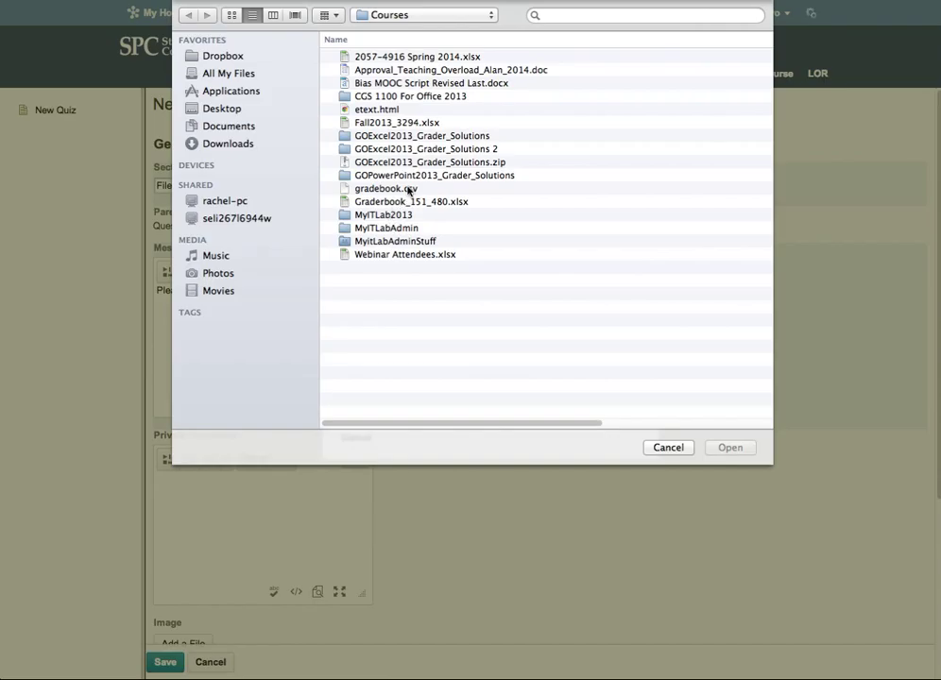
double_click(412, 82)
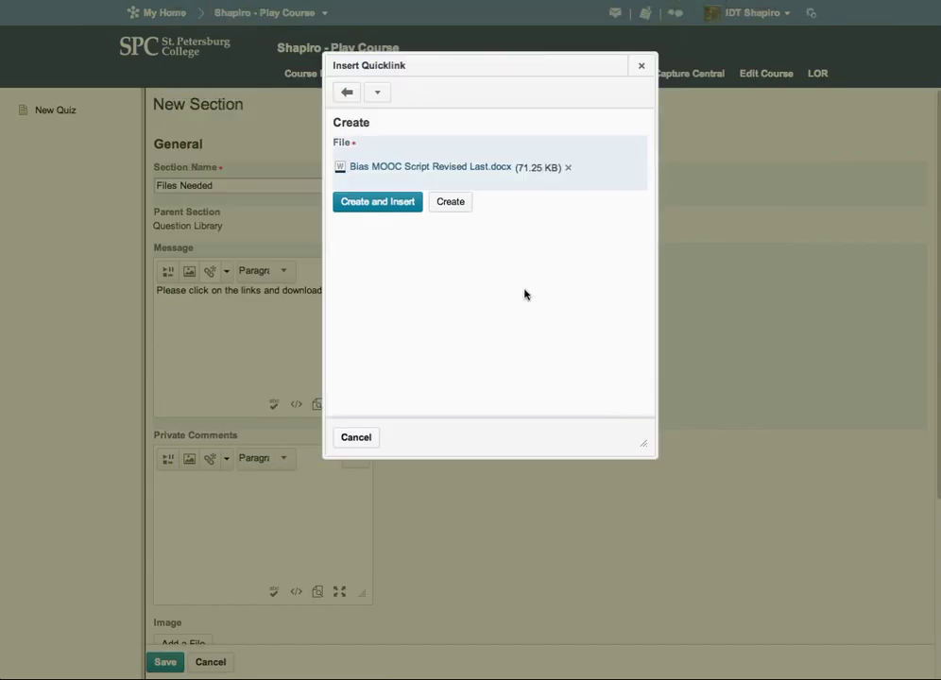
left_click(378, 202)
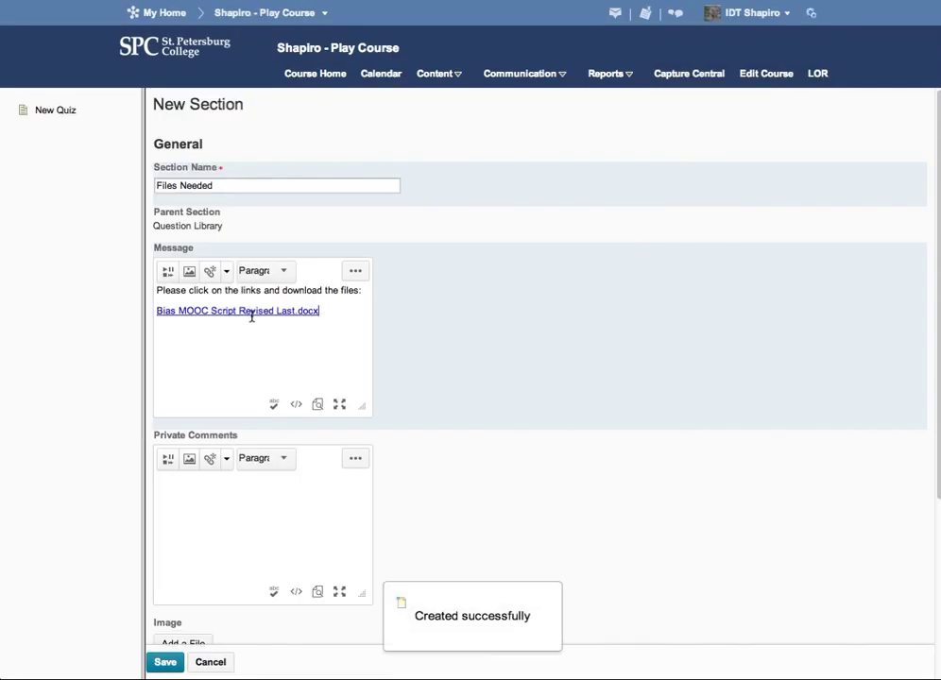
- Save the Files Needed section, then edit it to display its message and save again
left_click(167, 663)
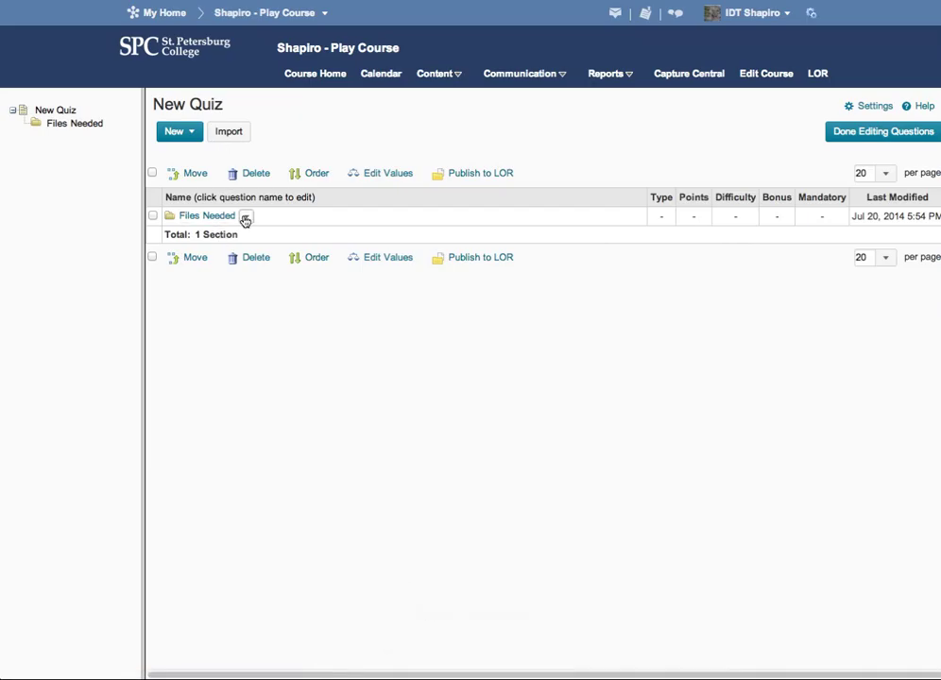
left_click(244, 217)
left_click(264, 231)
scroll(349, 312, "down", 5)
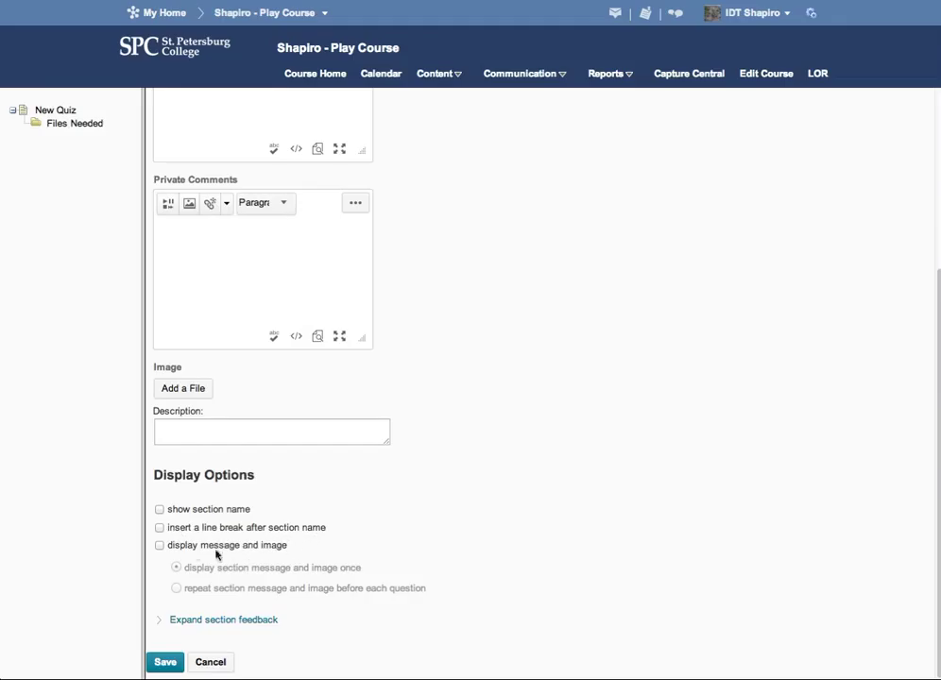
left_click(159, 547)
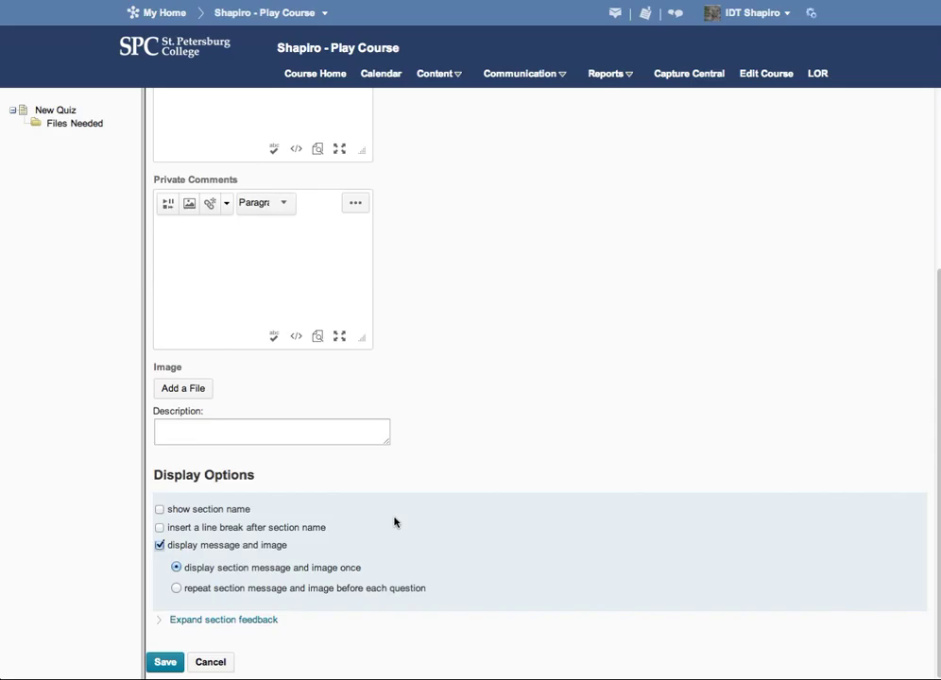
scroll(421, 336, "up", 1)
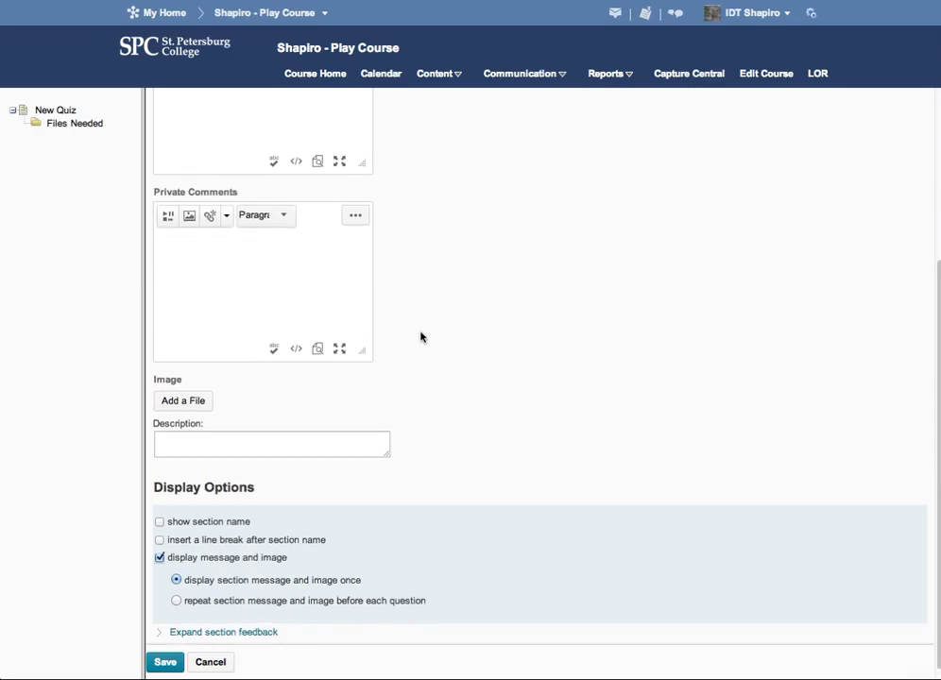
left_click(161, 663)
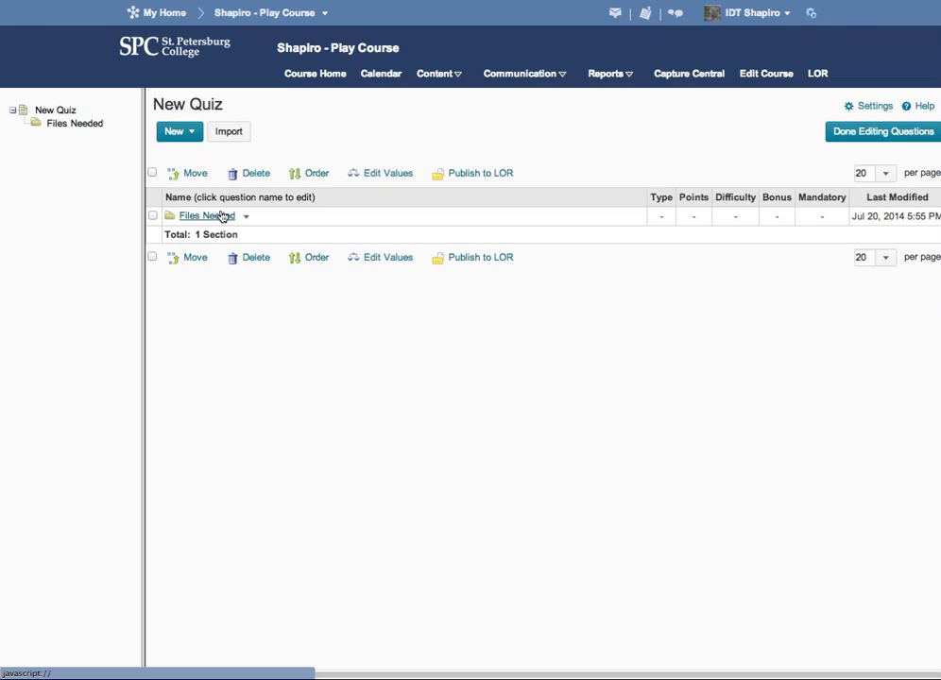
- Start a new True or False question inside the Files Needed section
left_click(222, 216)
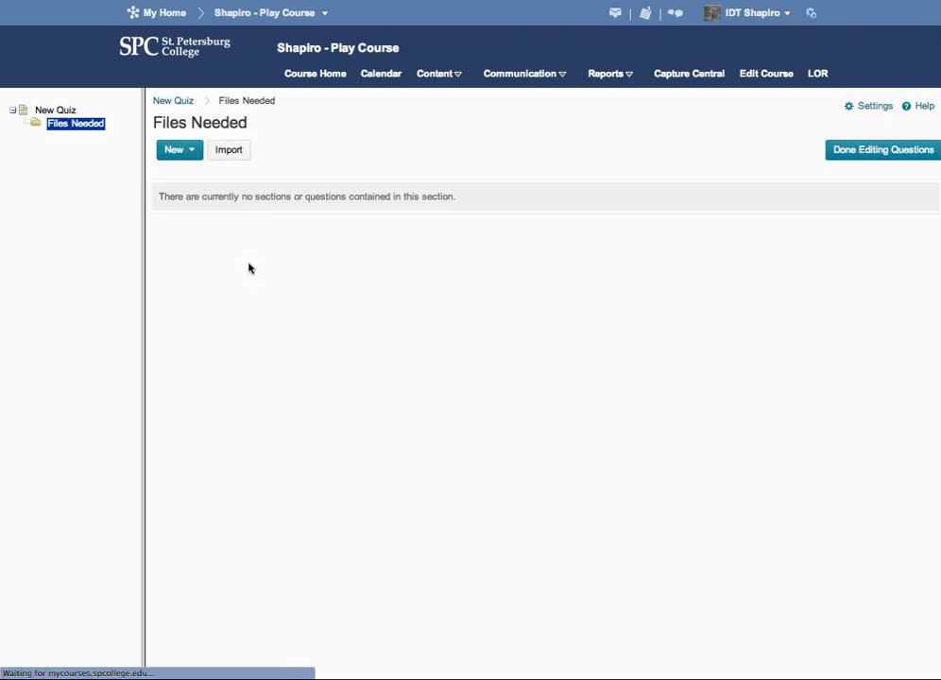
left_click(176, 150)
left_click(192, 208)
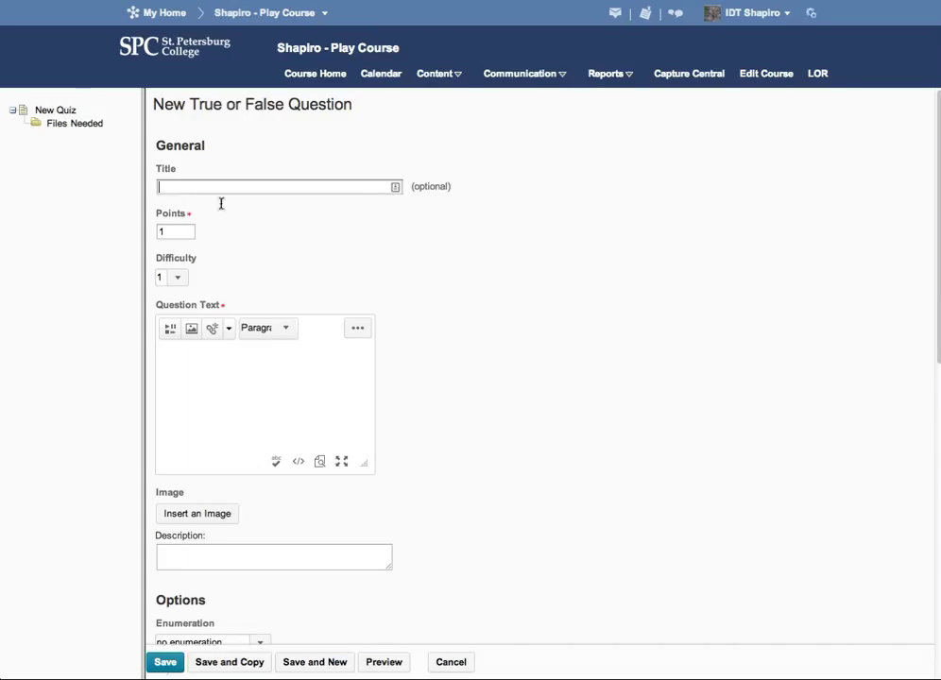
left_click(191, 368)
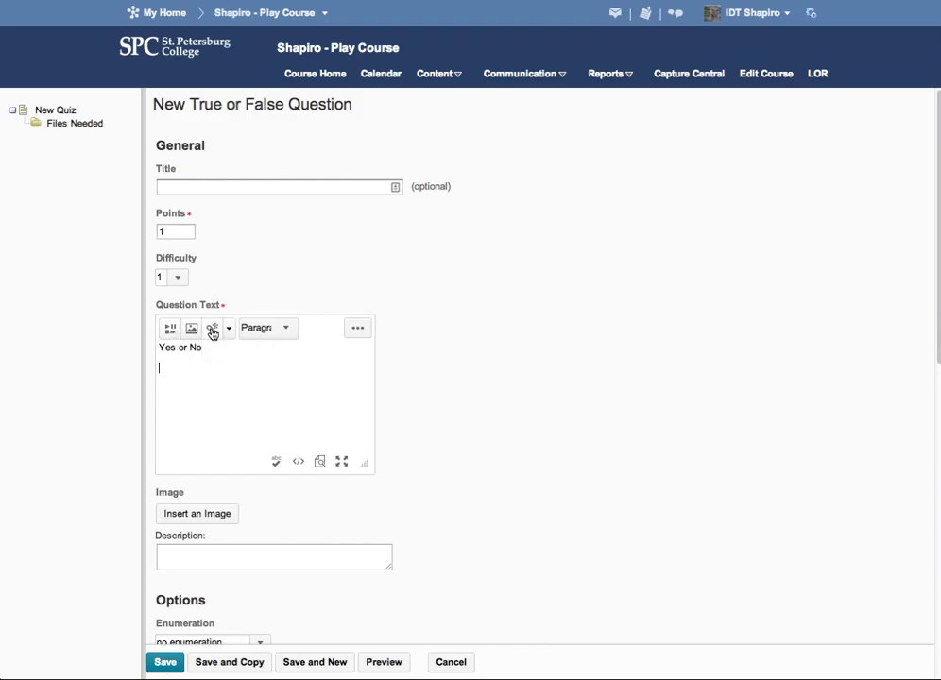
- Browse the course files for a question link, then close the chooser without inserting anything
left_click(213, 330)
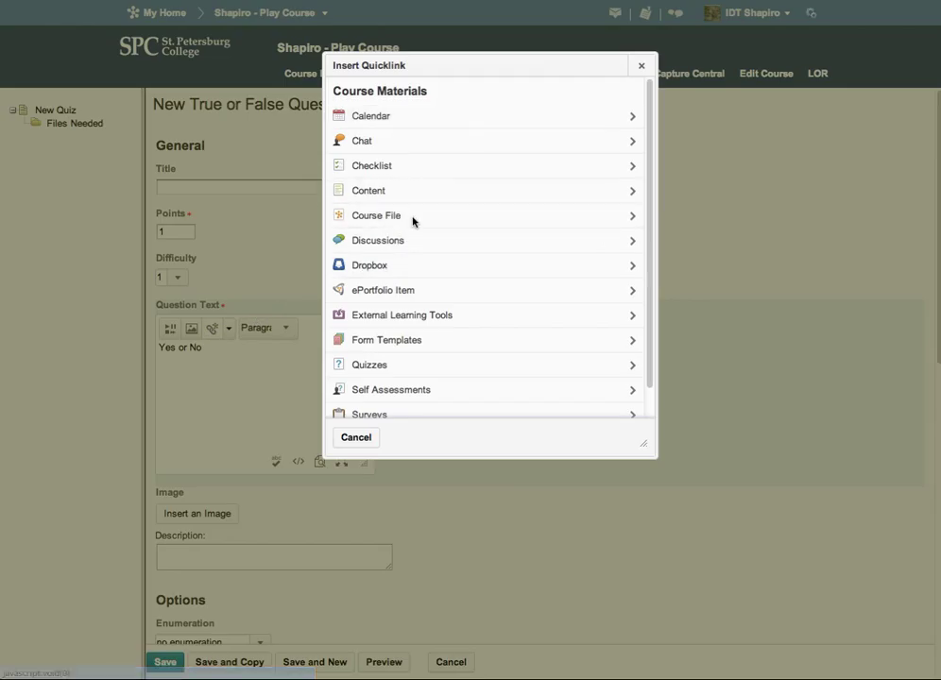
left_click(414, 217)
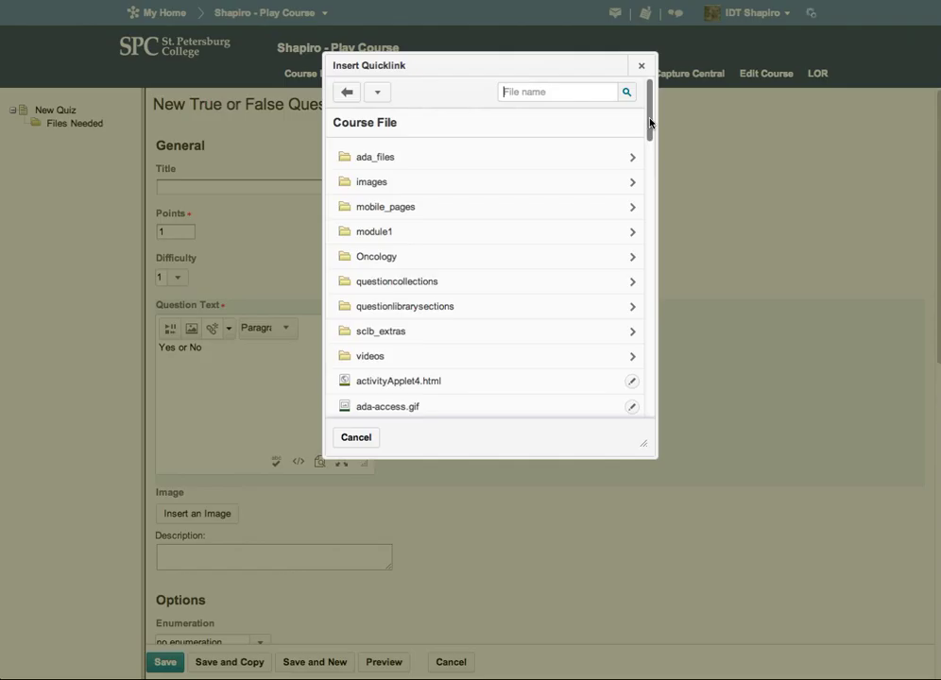
left_click_drag(649, 131, 628, 402)
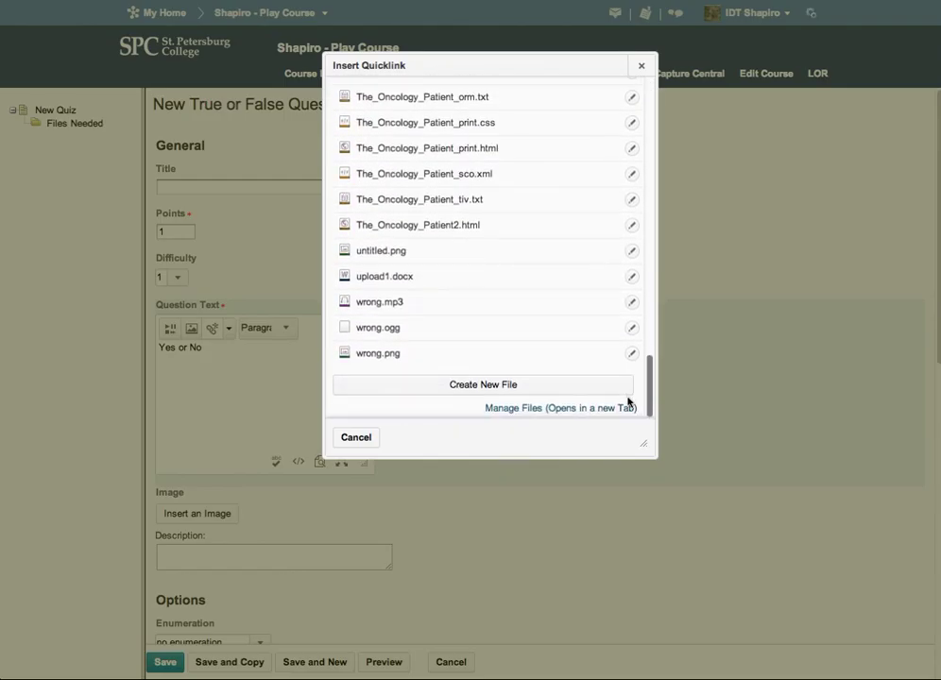
scroll(630, 359, "up", 10)
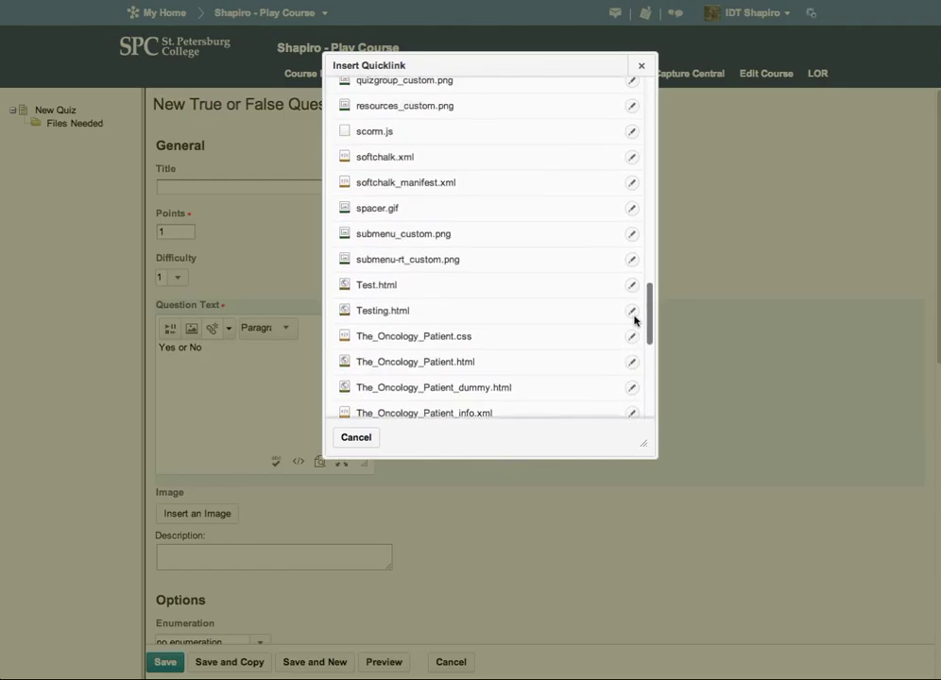
scroll(634, 300, "up", 1)
left_click_drag(637, 301, 644, 450)
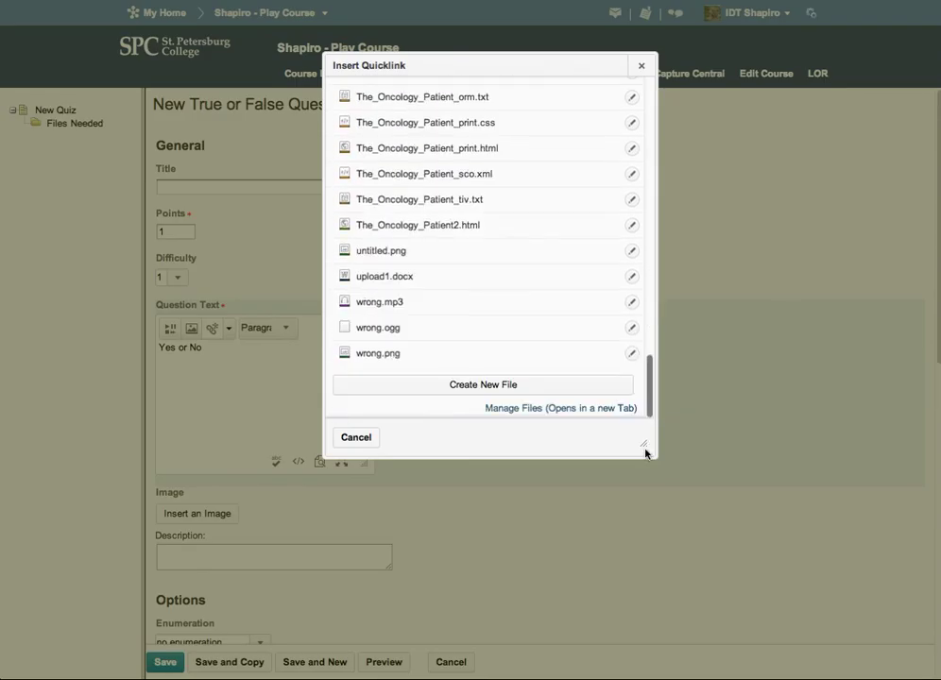
left_click(345, 438)
- Set the True answer weight to 100% and save the 'Yes or No' question
scroll(236, 553, "down", 8)
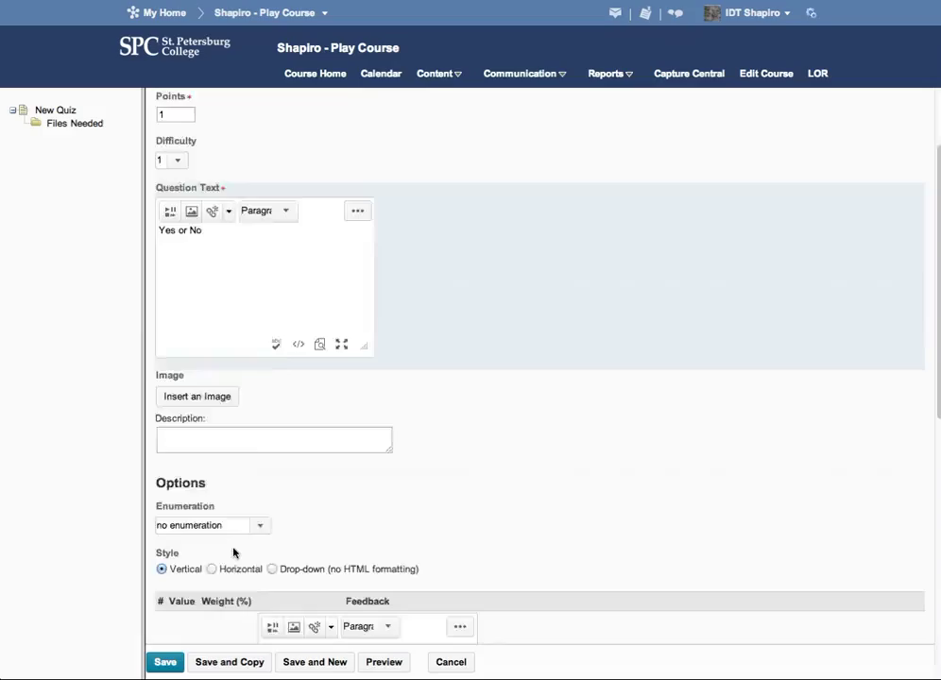
double_click(206, 140)
type("1000")
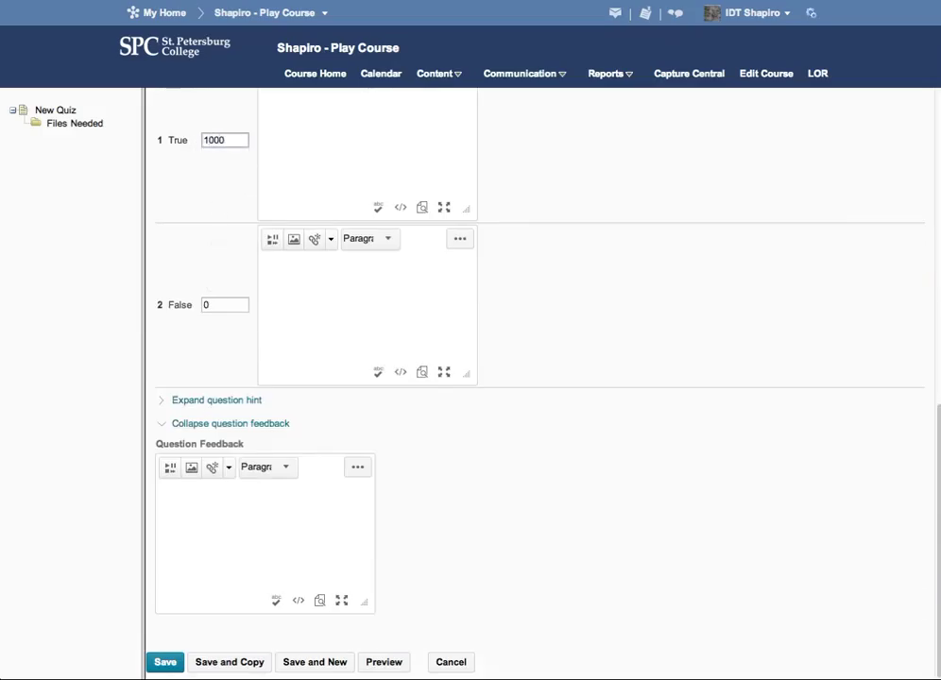
key("BackSpace")
left_click(165, 661)
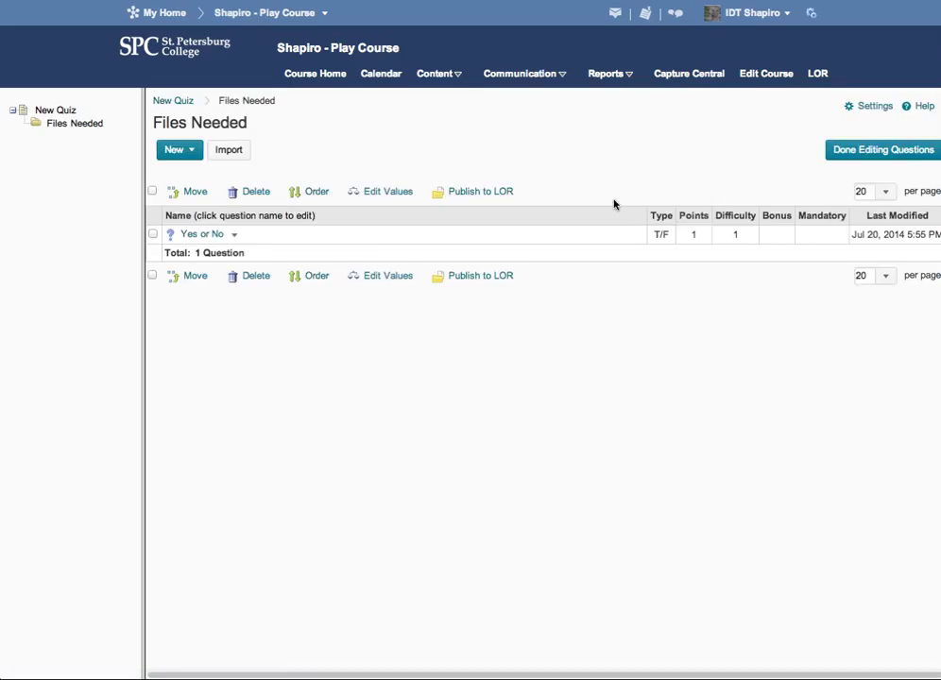
- Finish editing questions, save and close New Quiz, and open its Preview
left_click(872, 153)
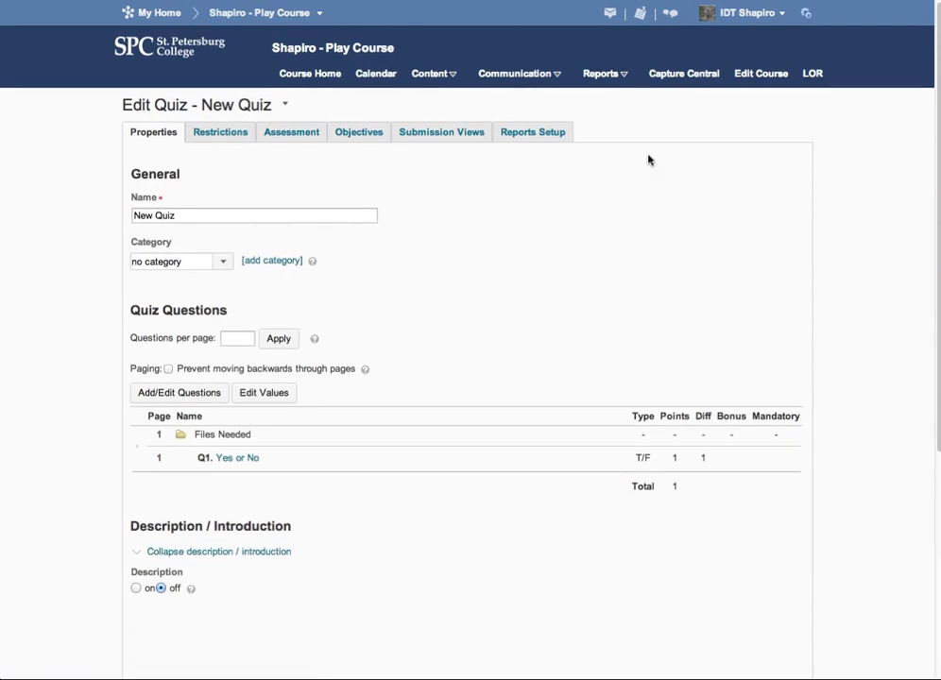
left_click(144, 663)
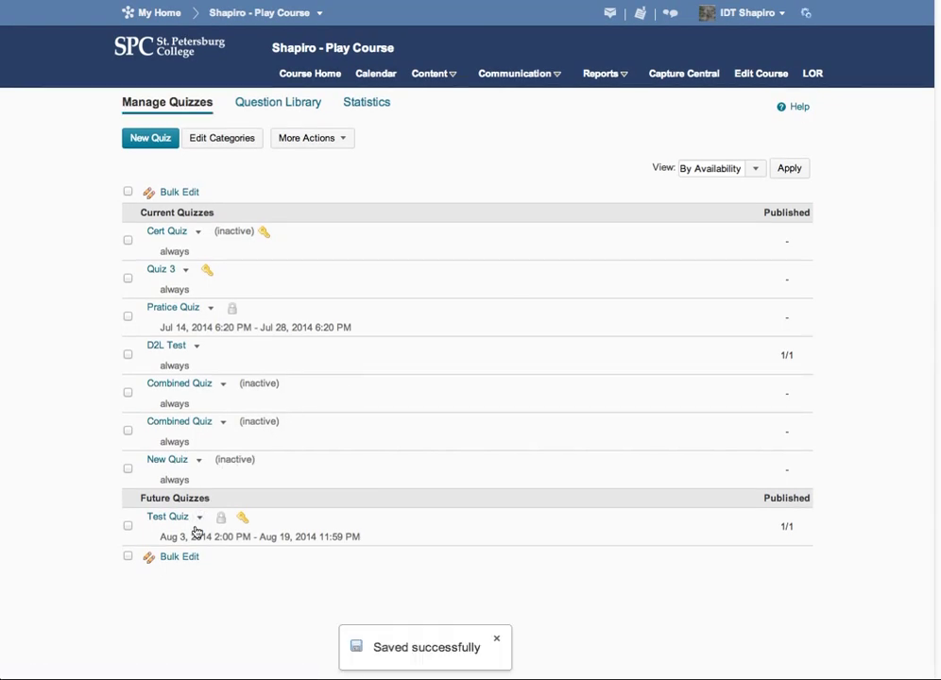
left_click(199, 462)
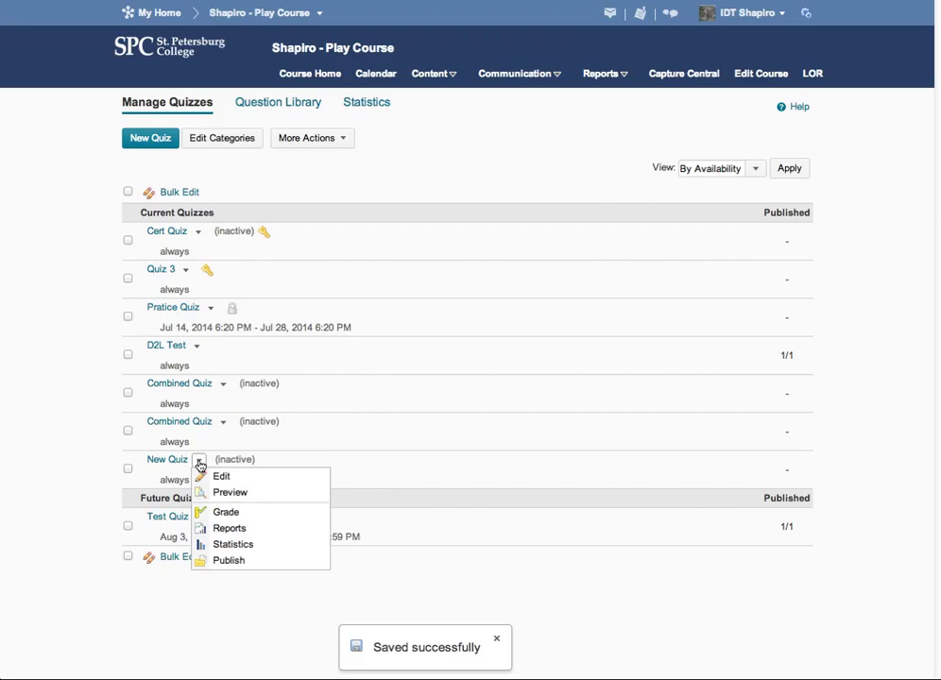
left_click(219, 492)
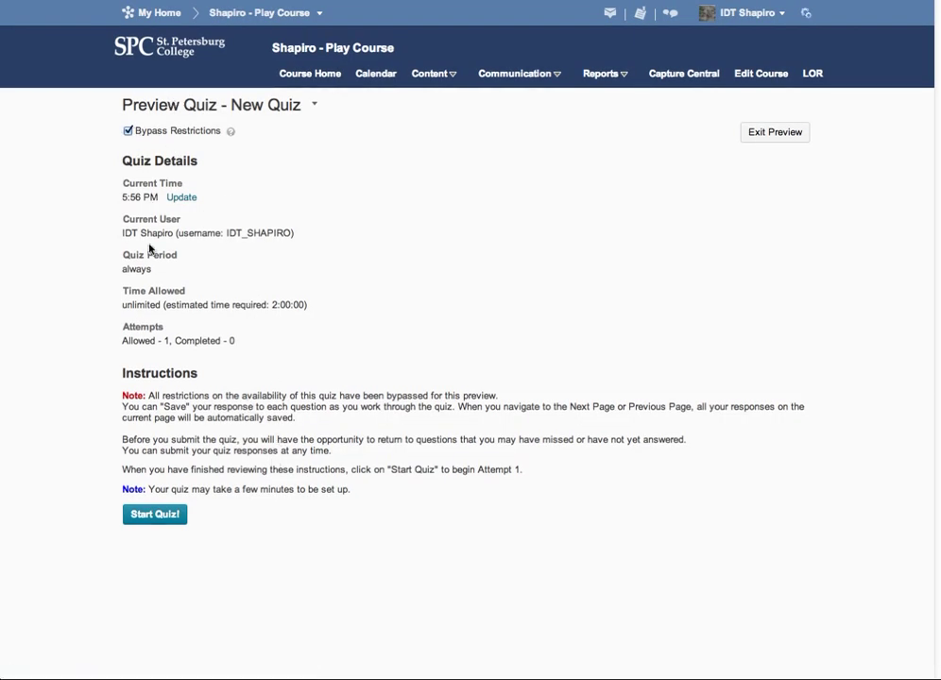
- Start a preview attempt and test the Bias MOOC Script Revised Last.docx link, cancelling the save dialog
left_click(153, 517)
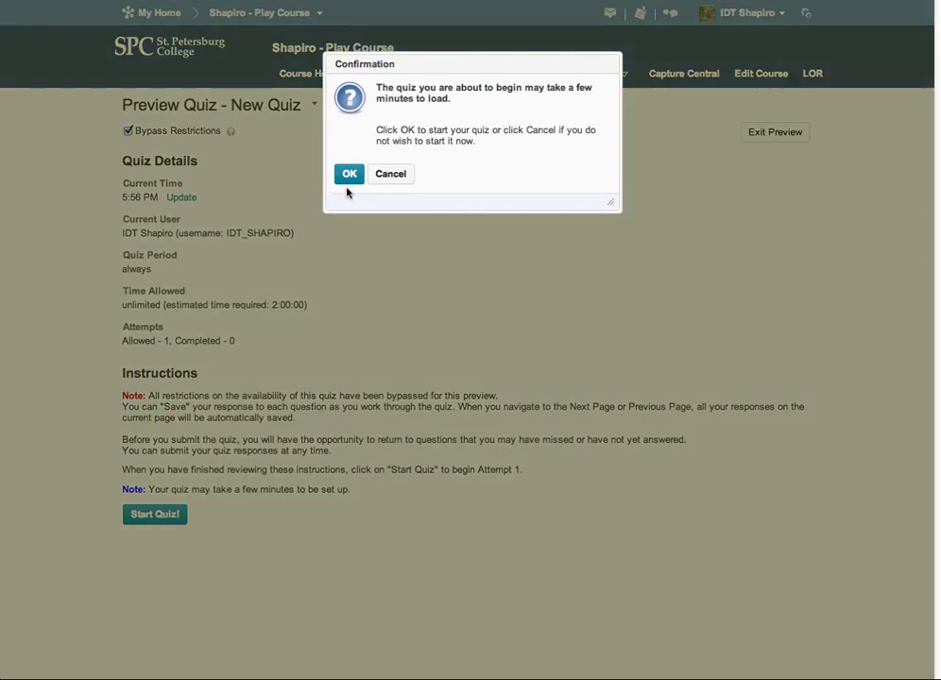
left_click(349, 179)
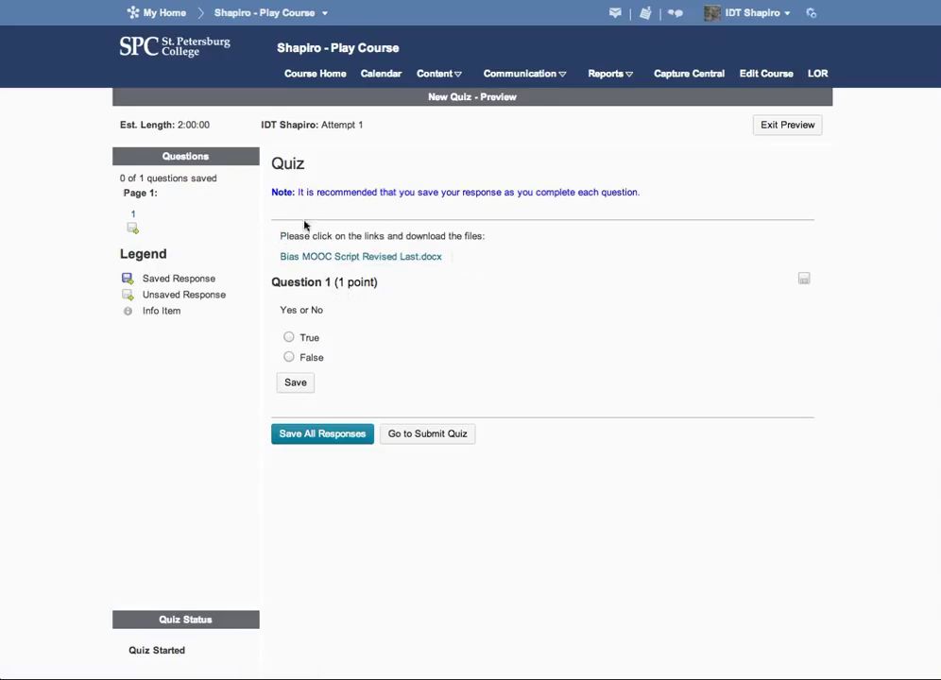
left_click(364, 264)
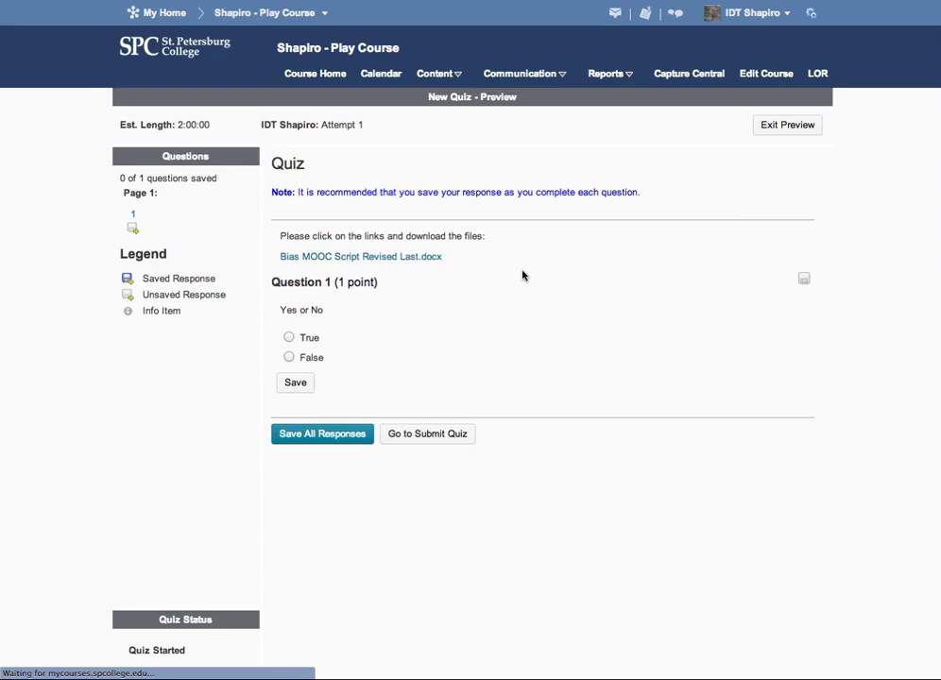
left_click(629, 310)
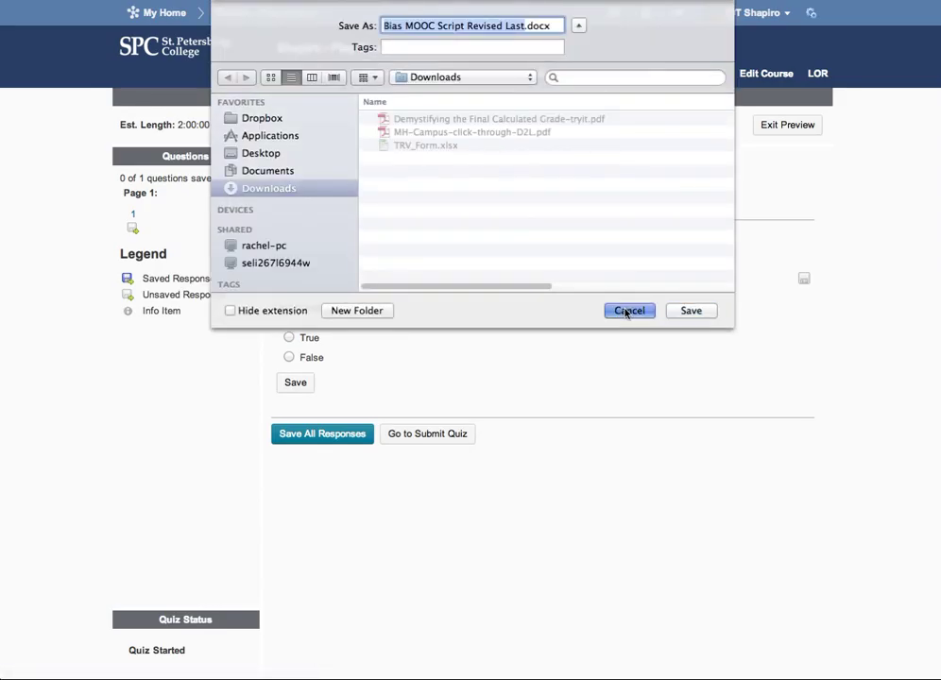